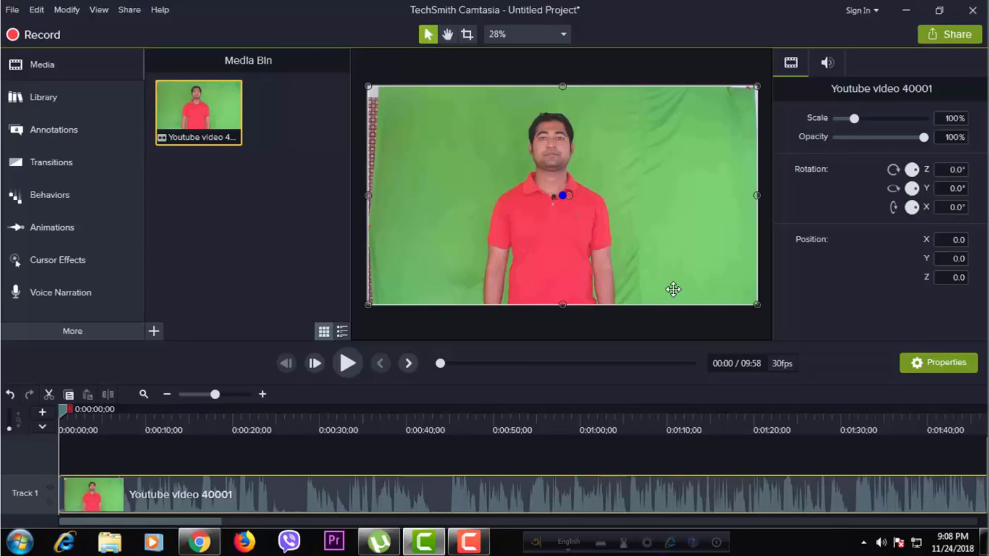
Crop the presenter clip inward at its left, right and top edges on the canvas.
left_click_drag(63, 412, 385, 441)
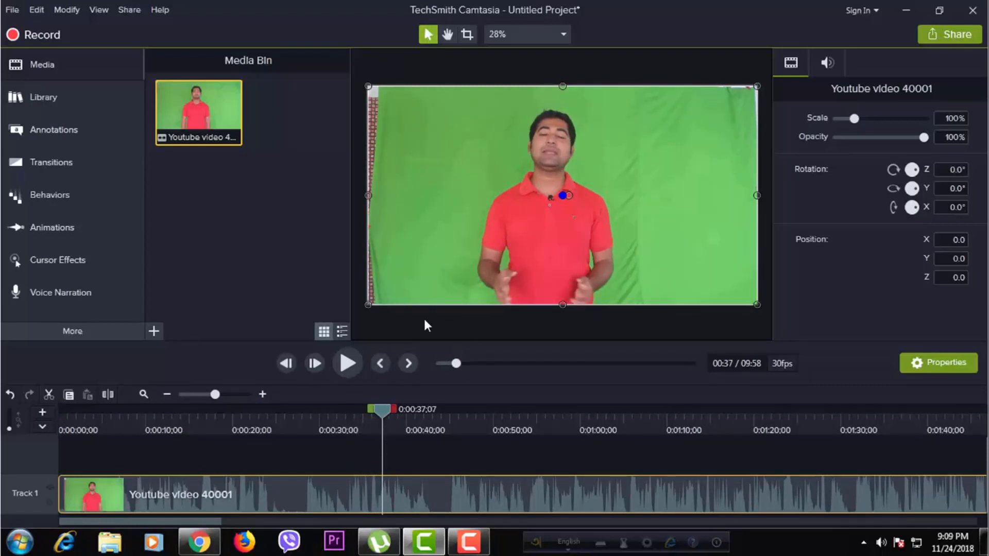
left_click(466, 36)
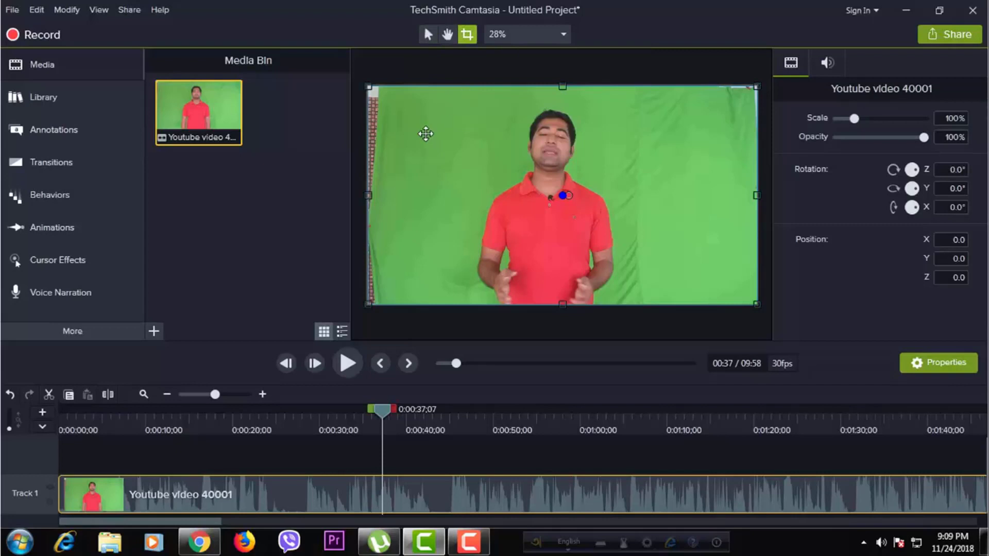
left_click_drag(368, 195, 432, 202)
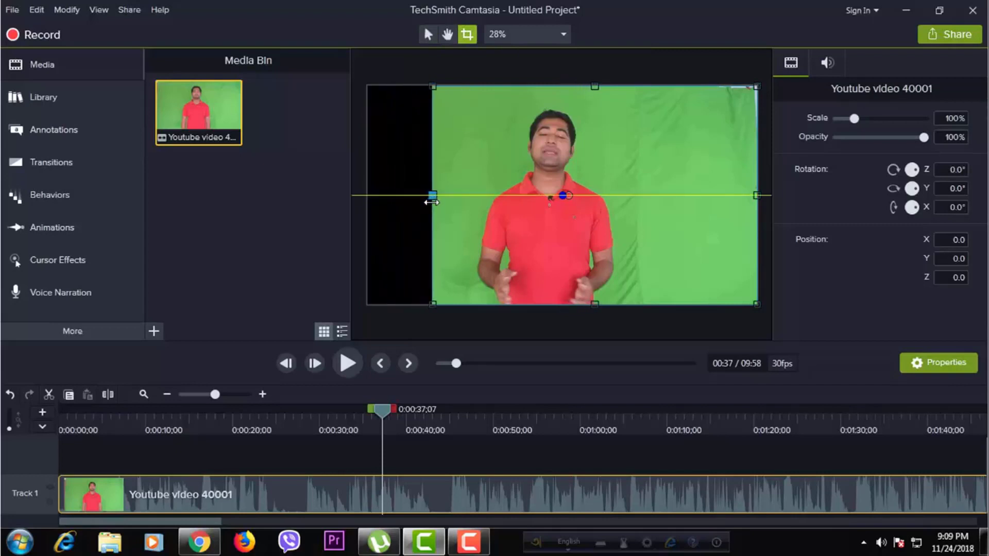
left_click_drag(757, 195, 667, 196)
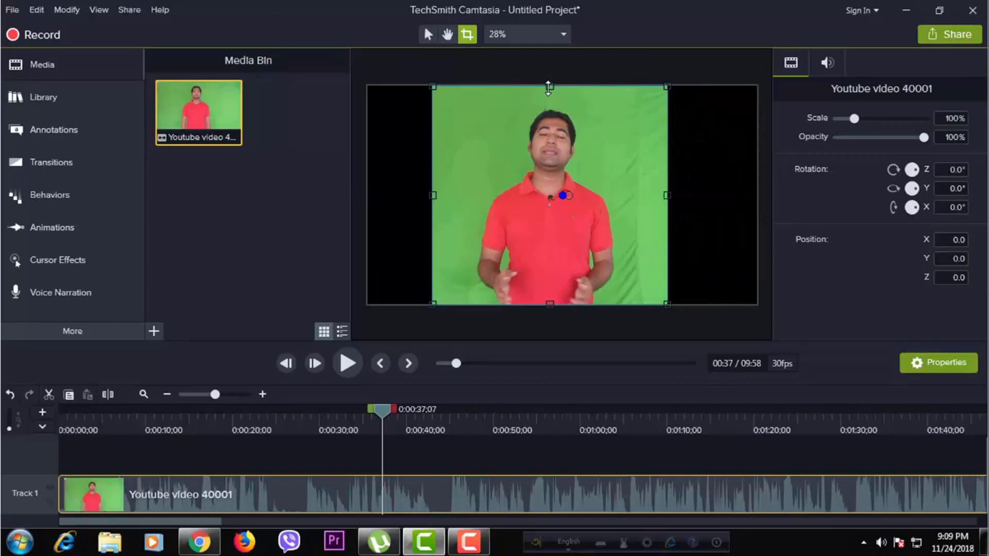
left_click_drag(550, 92, 550, 99)
left_click_drag(380, 409, 351, 416)
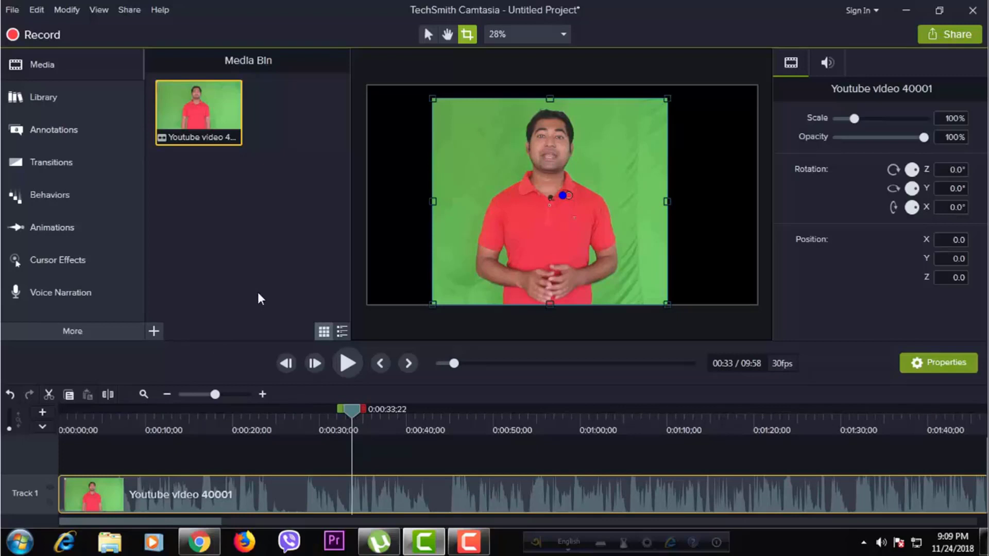
Apply the Remove a Color visual effect to the clip and eyedrop the green backdrop as its key colour.
left_click(427, 36)
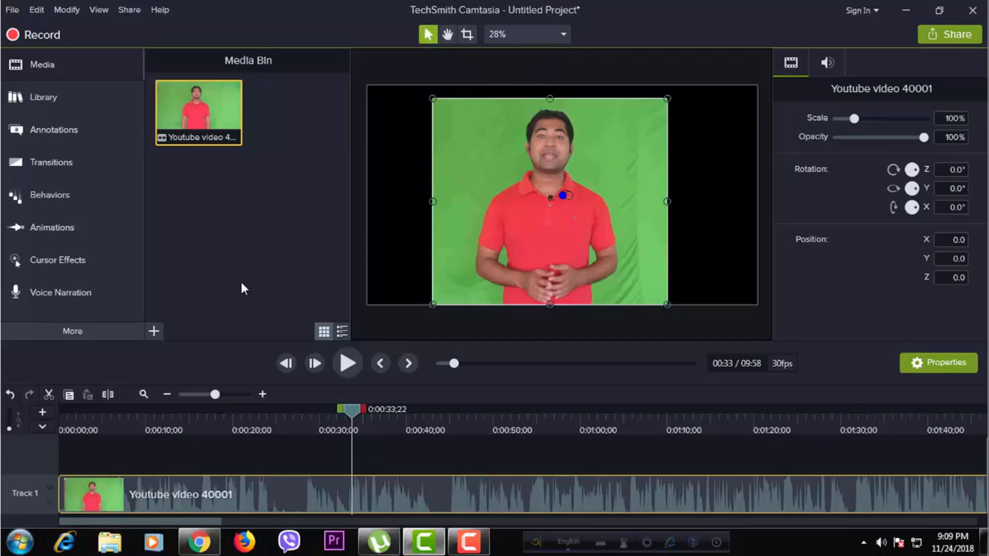
left_click(93, 332)
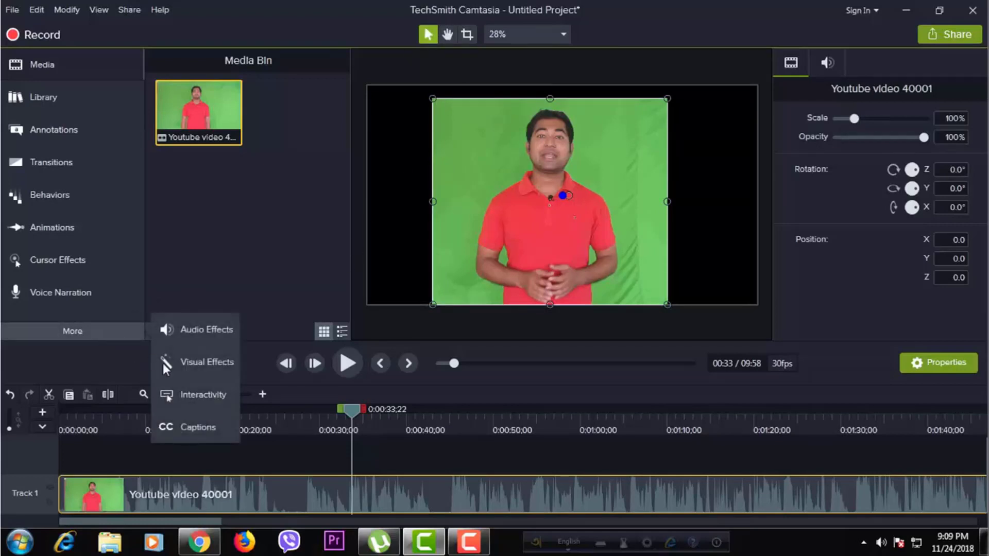
left_click(186, 363)
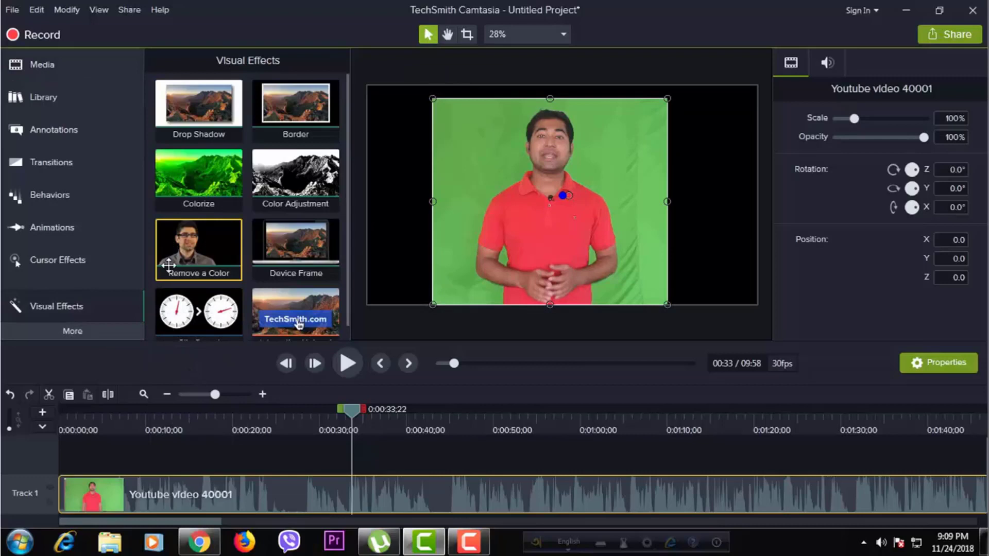
left_click_drag(191, 250, 535, 252)
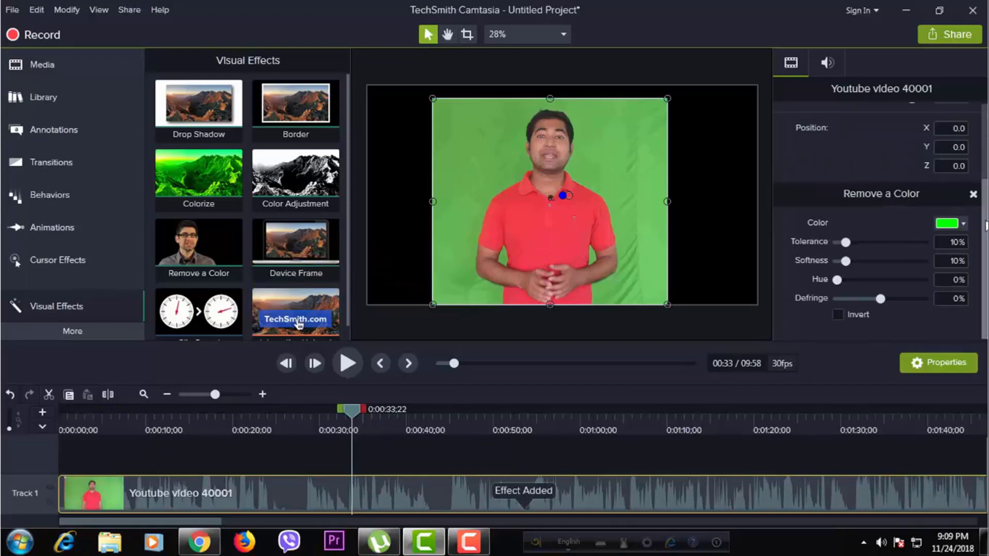
scroll(948, 203, "up", 3)
scroll(979, 258, "down", 3)
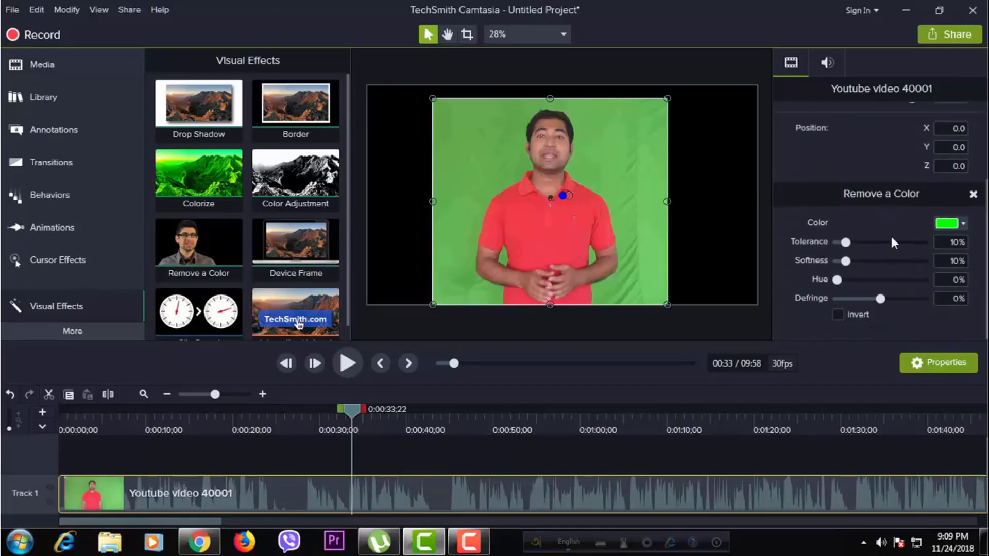
left_click(963, 226)
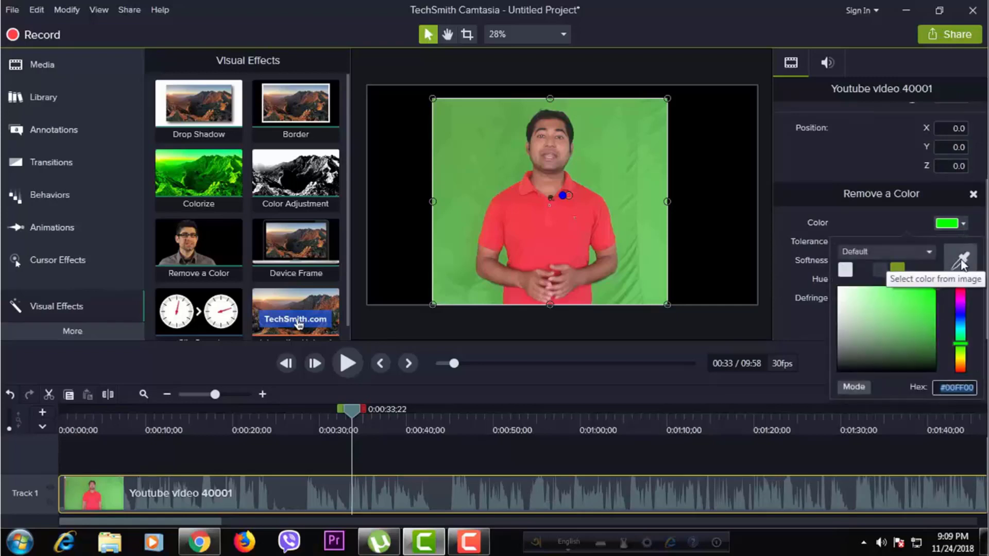
left_click(961, 262)
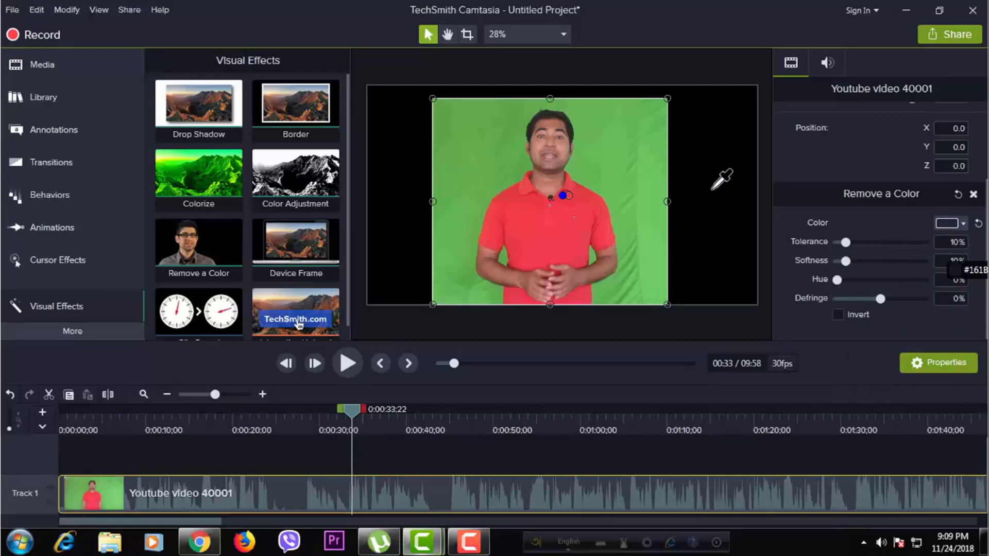
left_click(574, 166)
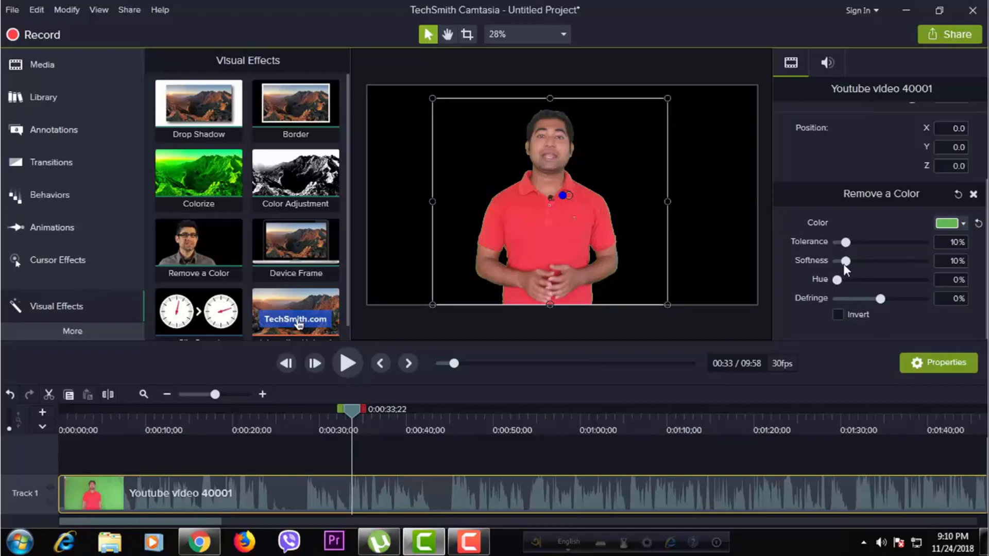
Drag the Remove a Color sliders to Softness 8%, Tolerance 14% and Hue 12%.
mouse_move(845, 261)
left_mouse_down()
mouse_move(855, 261)
mouse_move(837, 261)
mouse_move(859, 242)
mouse_move(838, 252)
mouse_move(849, 247)
left_mouse_up()
left_click_drag(854, 245, 851, 245)
left_click_drag(838, 280, 847, 280)
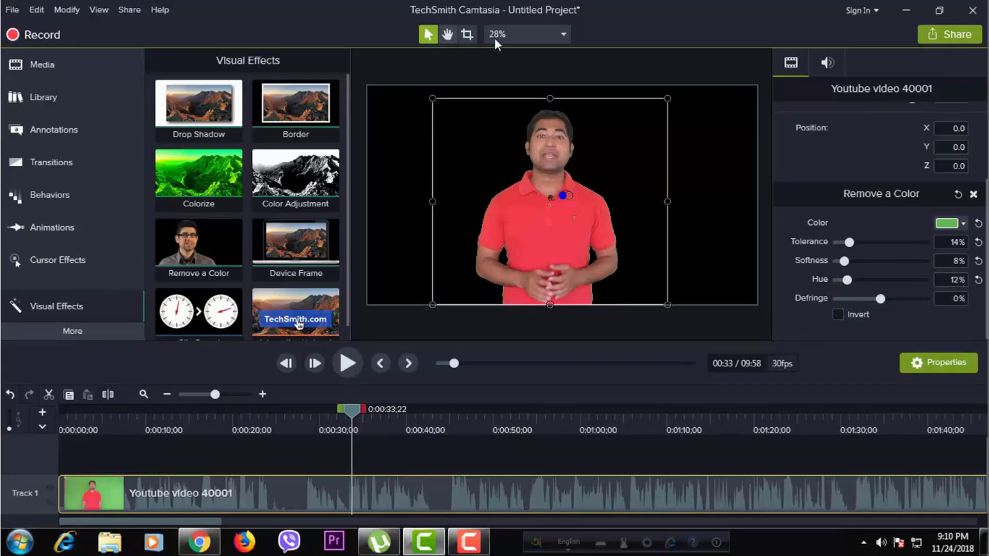
Change the project's canvas background colour to white in the project settings.
left_click(739, 229)
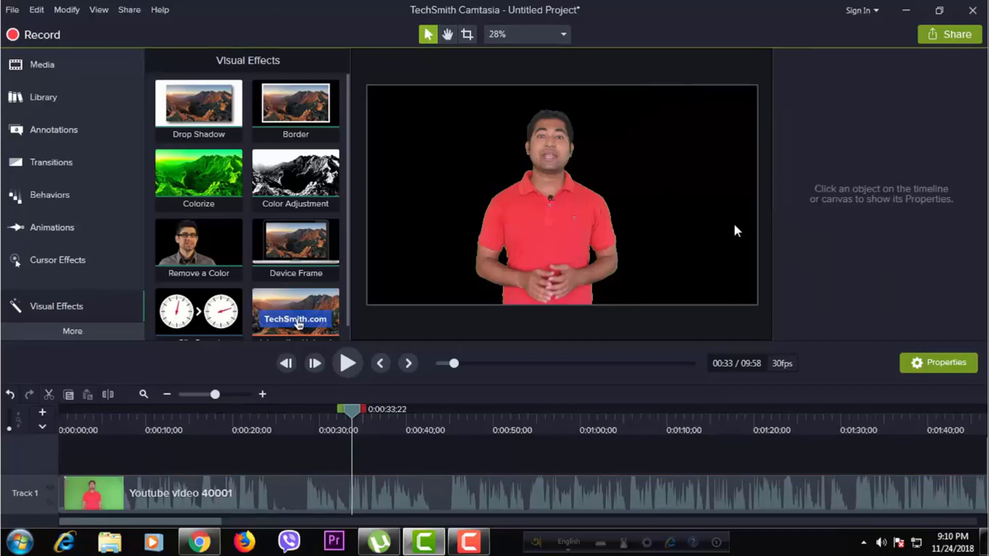
left_click(565, 35)
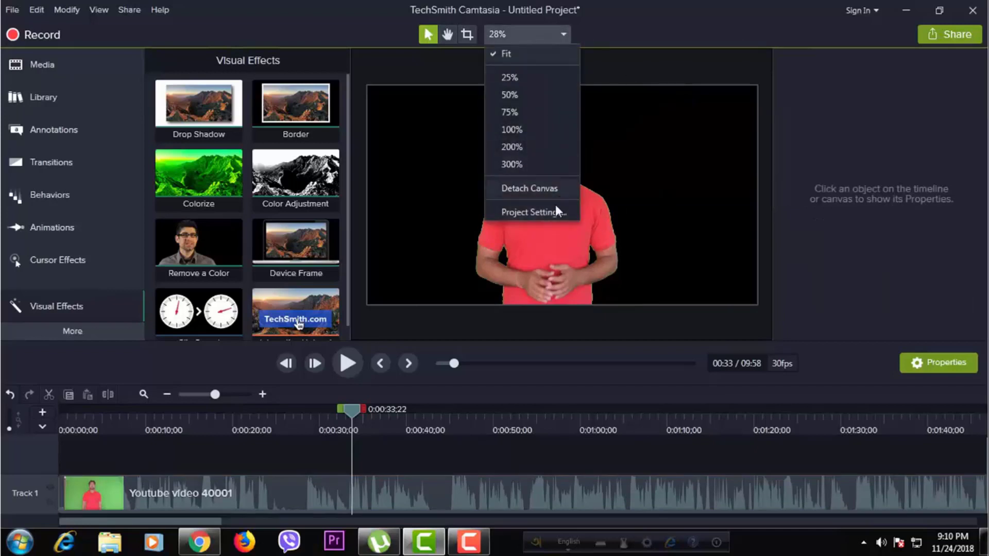
left_click(540, 214)
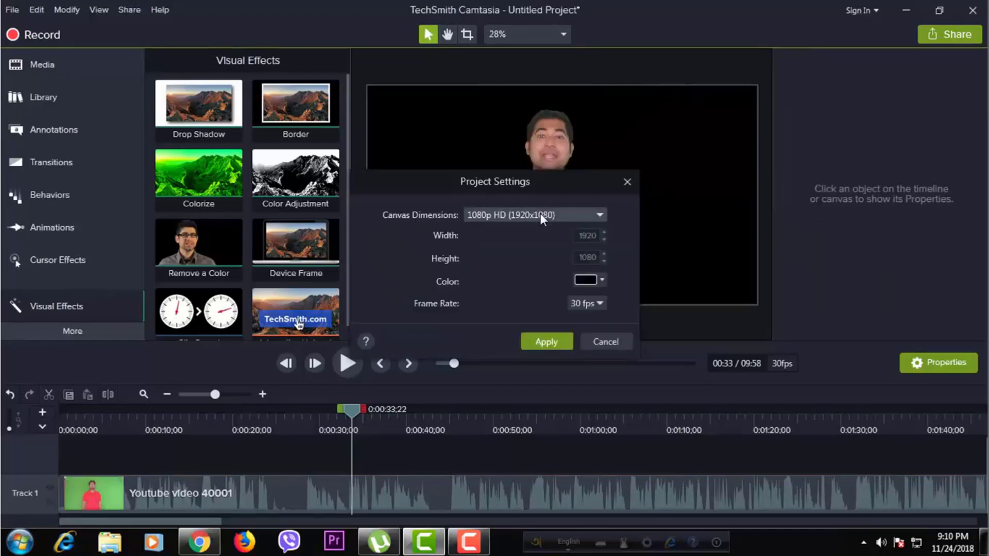
left_click(595, 278)
left_click_drag(575, 400, 489, 306)
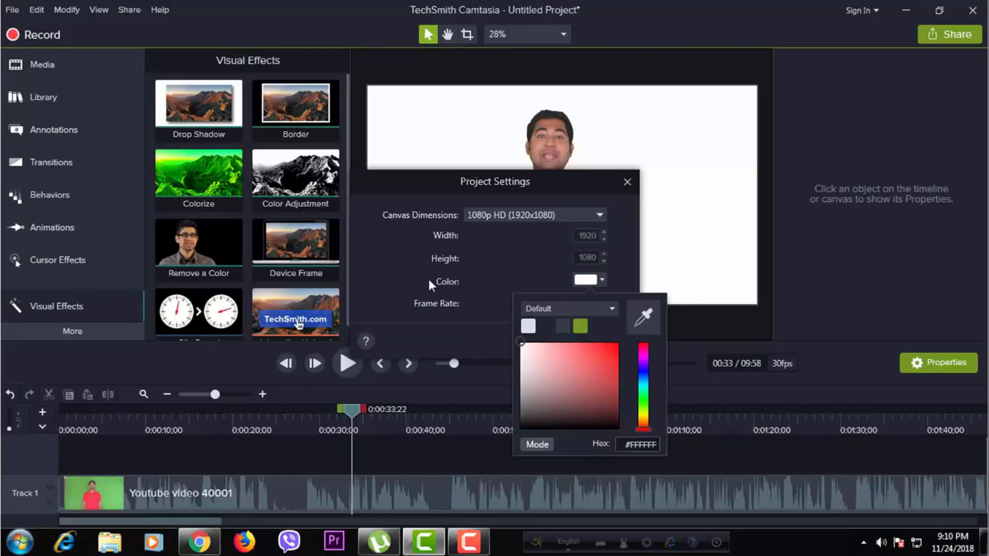
left_click(493, 265)
left_click(552, 345)
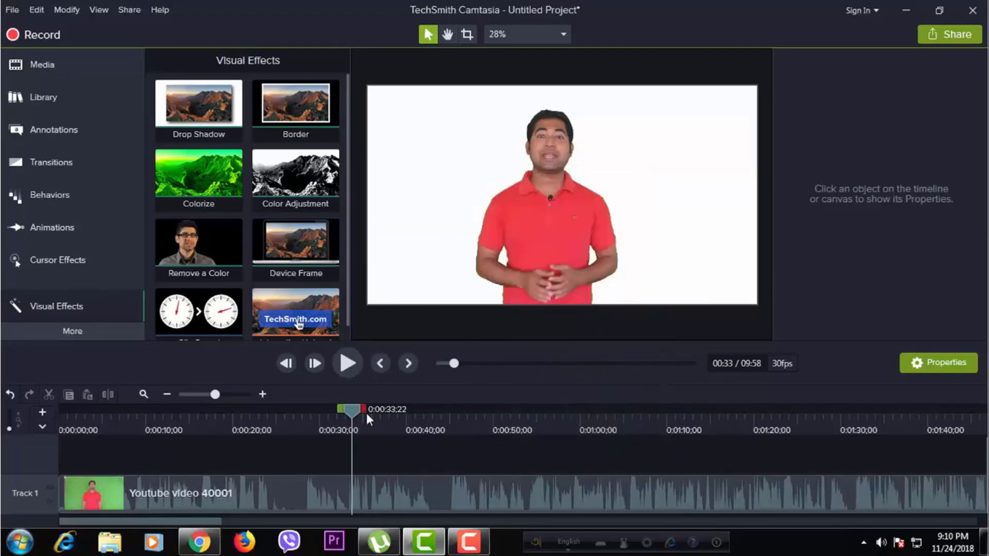
left_click_drag(348, 412, 301, 450)
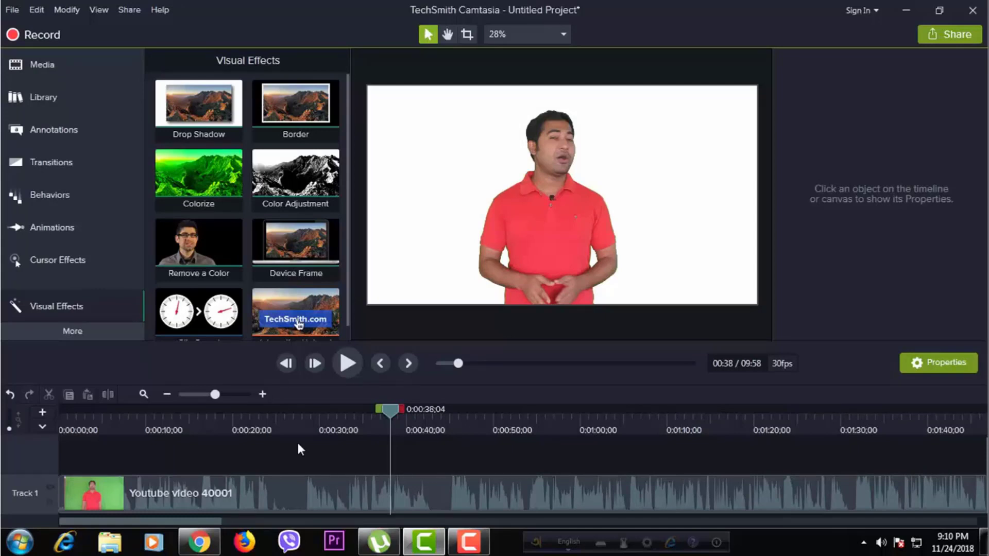
Import the greece-3384386_1920 photo into the Media Bin.
left_click(119, 438)
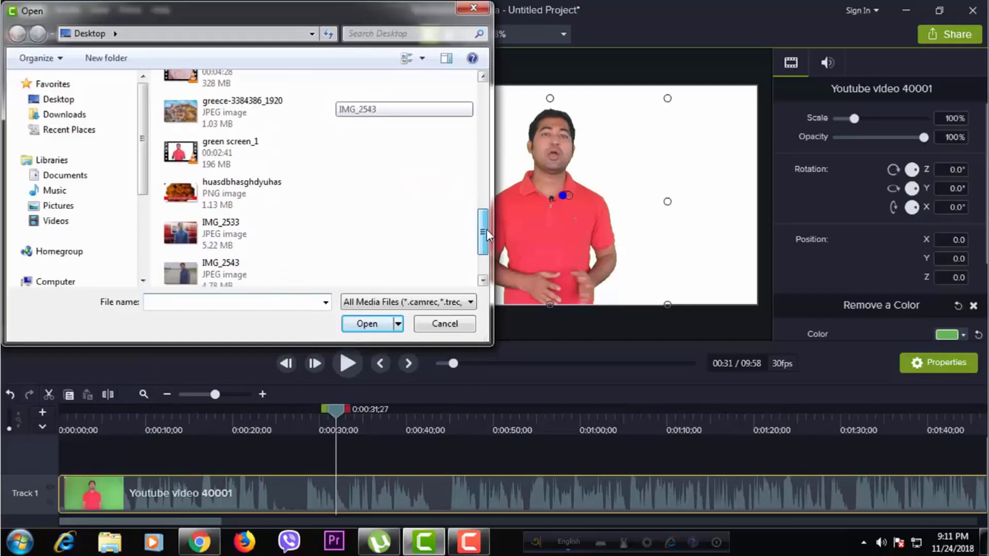
left_click_drag(486, 229, 487, 259)
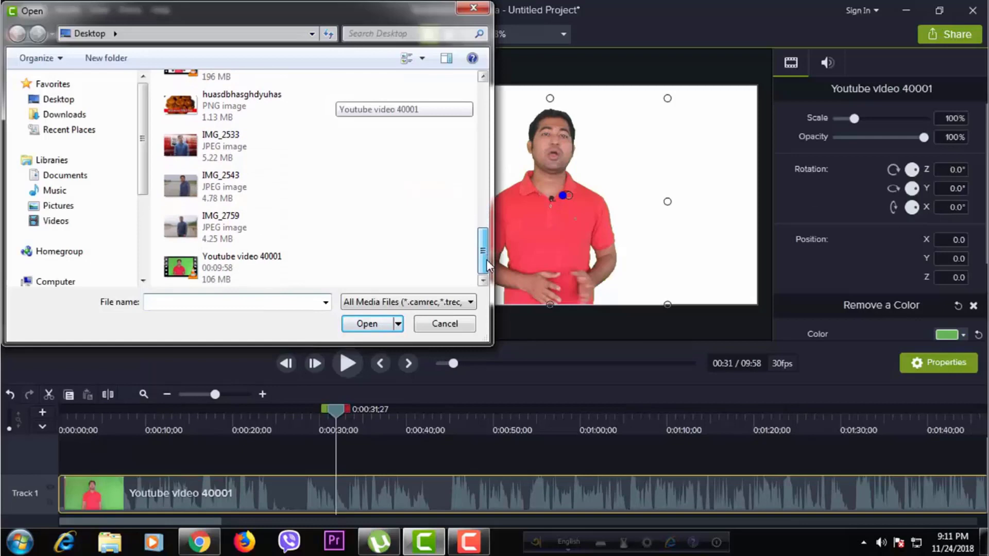
scroll(390, 203, "up", 3)
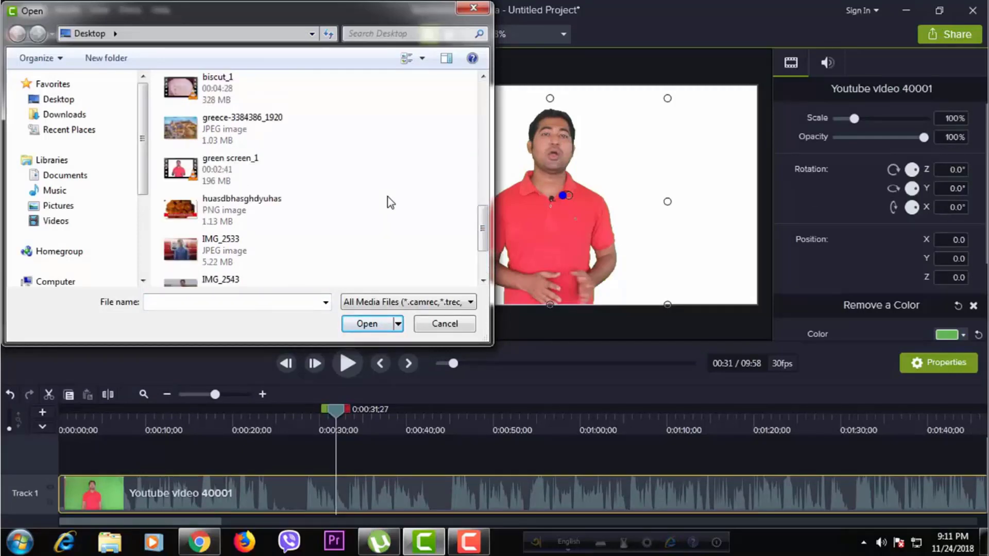
left_click(268, 129)
left_click(367, 323)
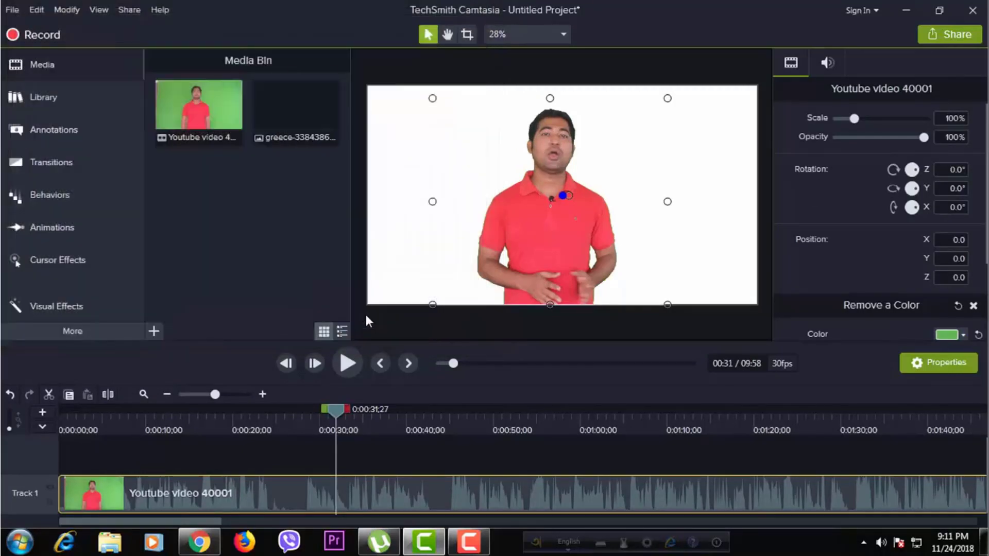
Add the greece photo to the timeline at the playhead, then delete it from the track.
right_click(291, 118)
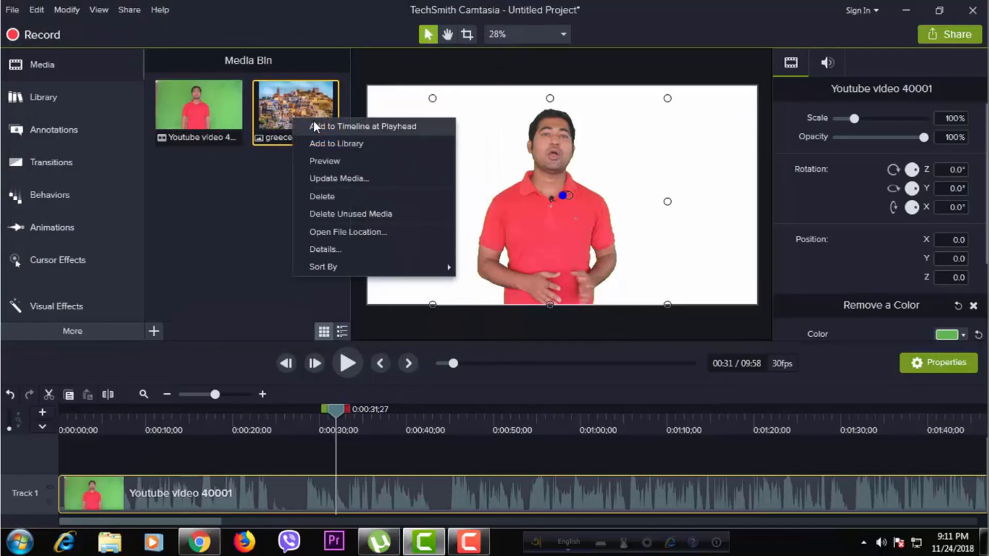
left_click(313, 126)
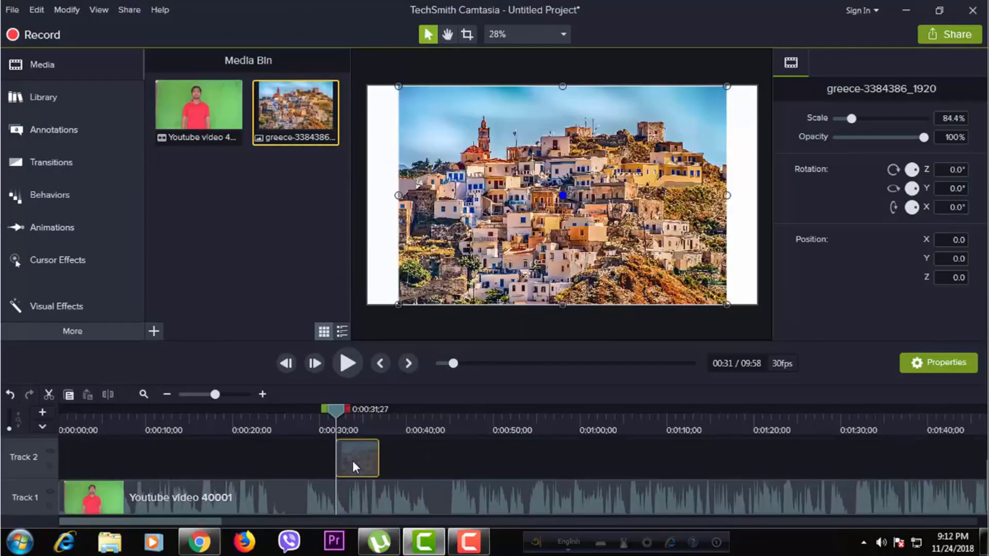
key("Delete")
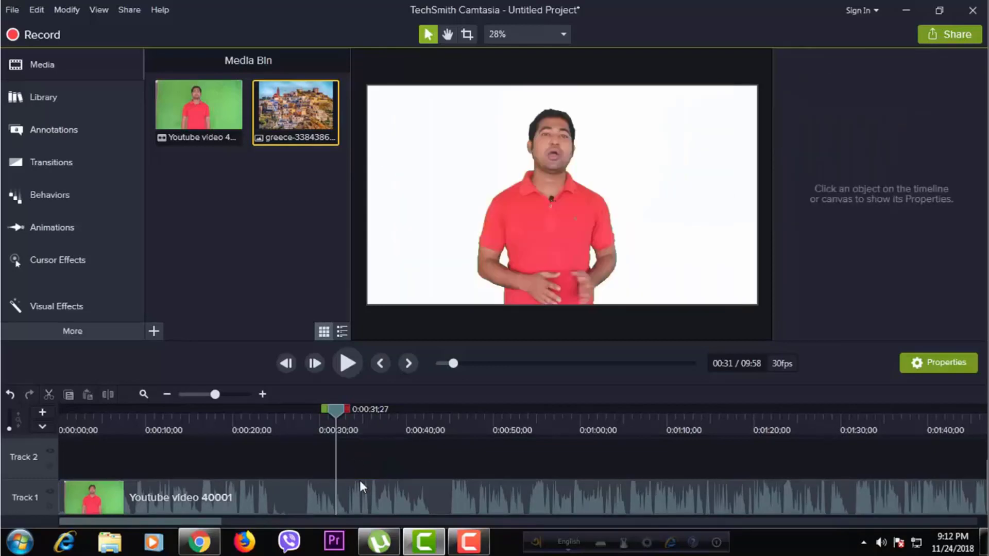
Move the presenter clip to Track 2 and place a lengthened greece photo on Track 1.
left_click_drag(360, 489, 361, 452)
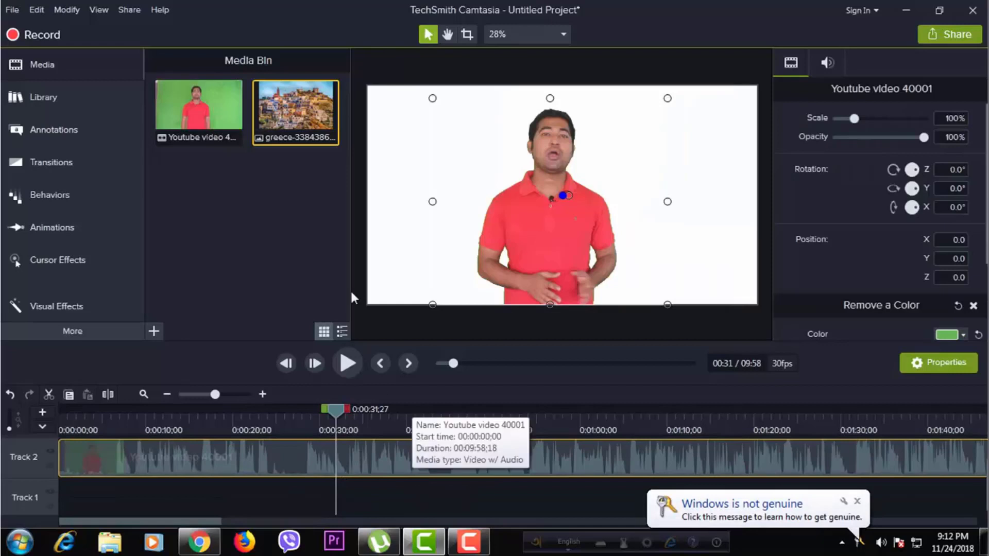
left_click_drag(316, 133, 67, 486)
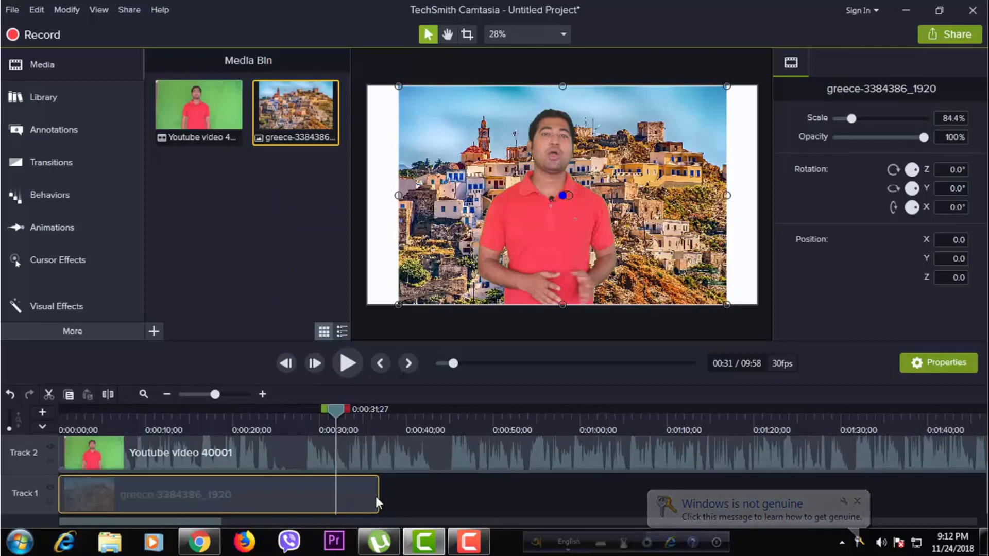
left_click_drag(379, 494, 870, 494)
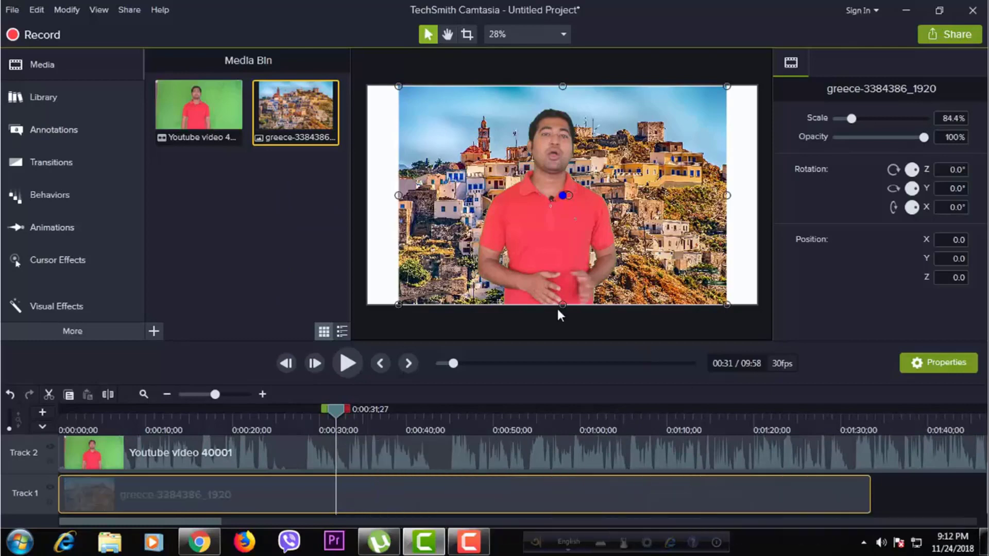
Stretch the greece photo to fill the canvas and zoom the timeline out to the whole video.
left_click_drag(398, 304, 367, 325)
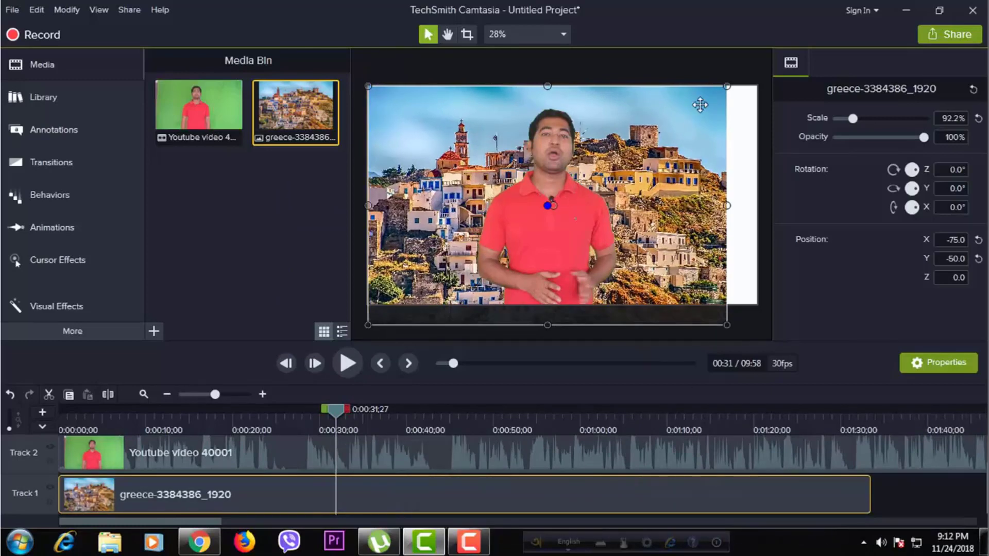
left_click_drag(729, 85, 758, 65)
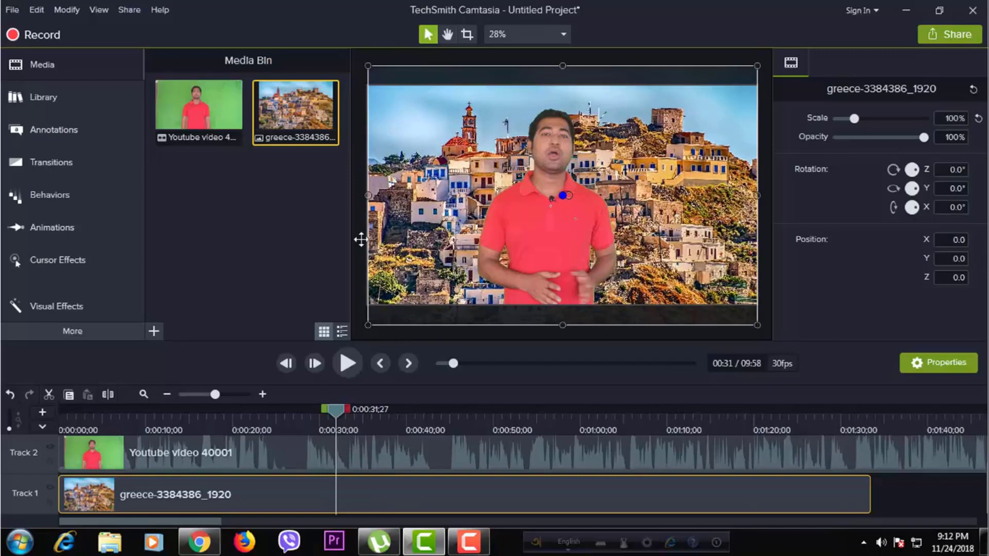
left_click_drag(337, 410, 632, 411)
left_click_drag(673, 437, 897, 453)
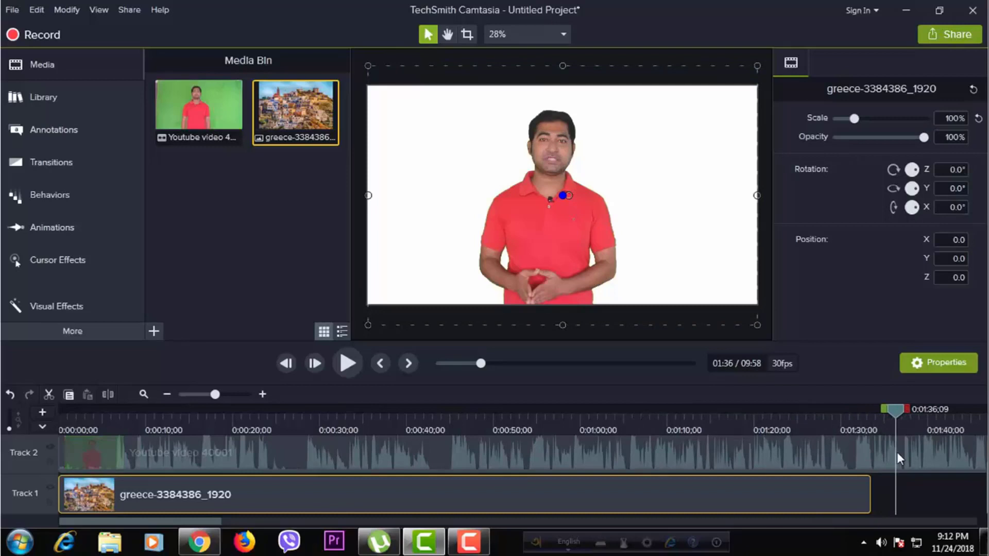
mouse_move(892, 413)
left_mouse_down()
mouse_move(820, 416)
mouse_move(891, 413)
left_mouse_up()
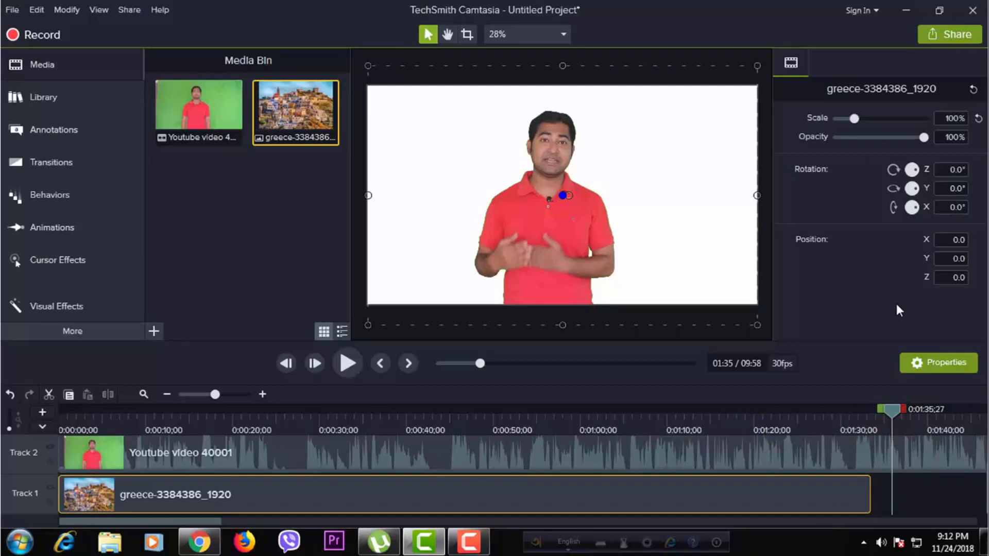
left_click(193, 394)
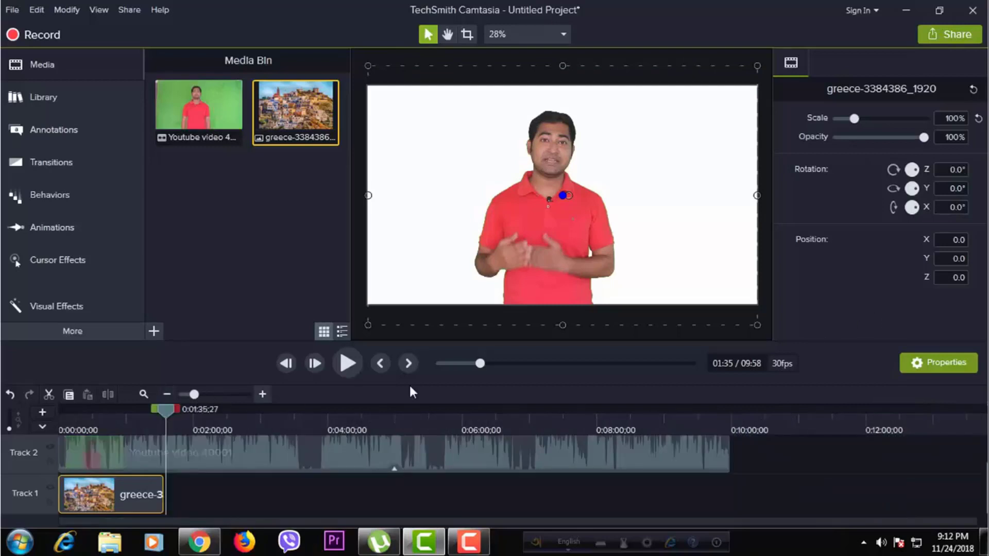
Start a Local File production using the MP4 with Smart Player (up to 1080p) preset.
left_click(950, 36)
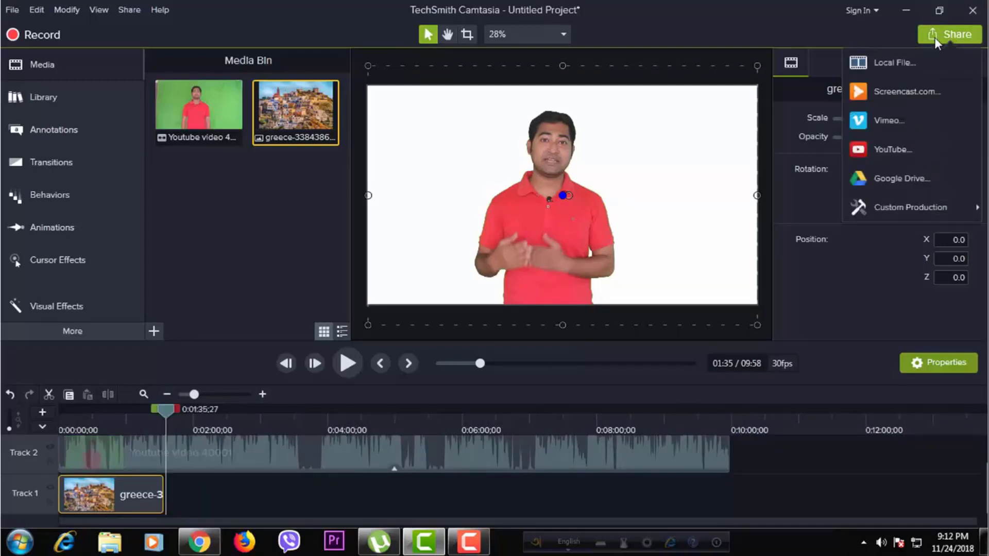
left_click(886, 66)
left_click(638, 143)
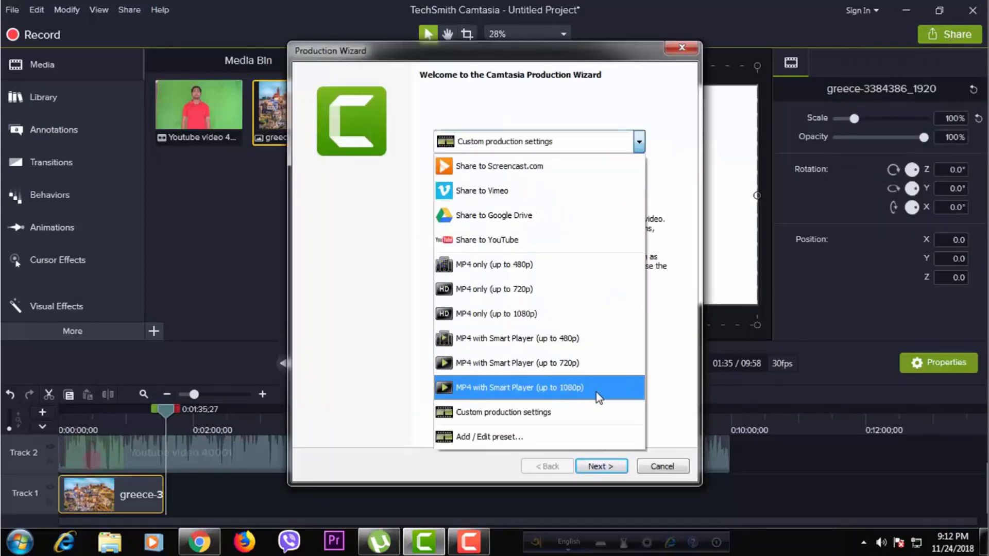
left_click(598, 398)
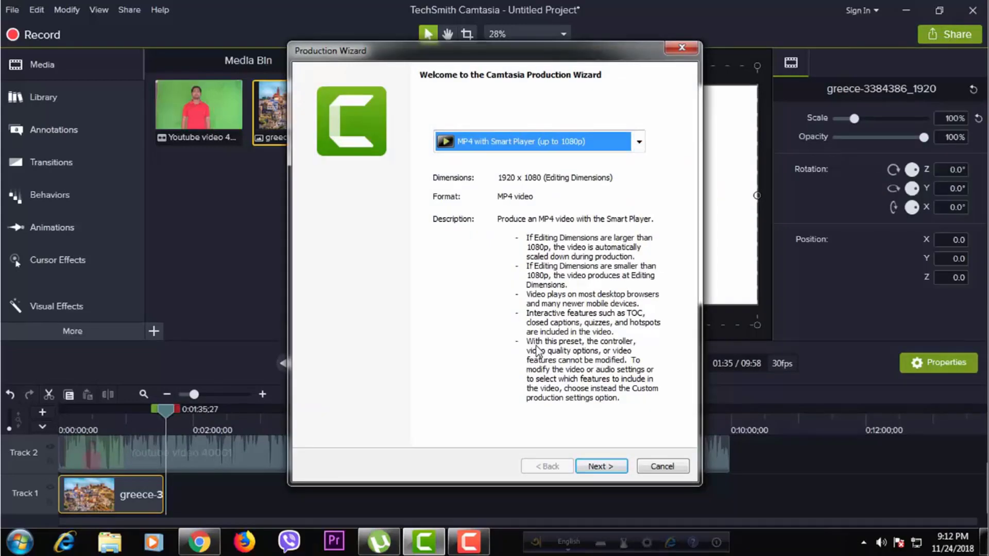
left_click(601, 466)
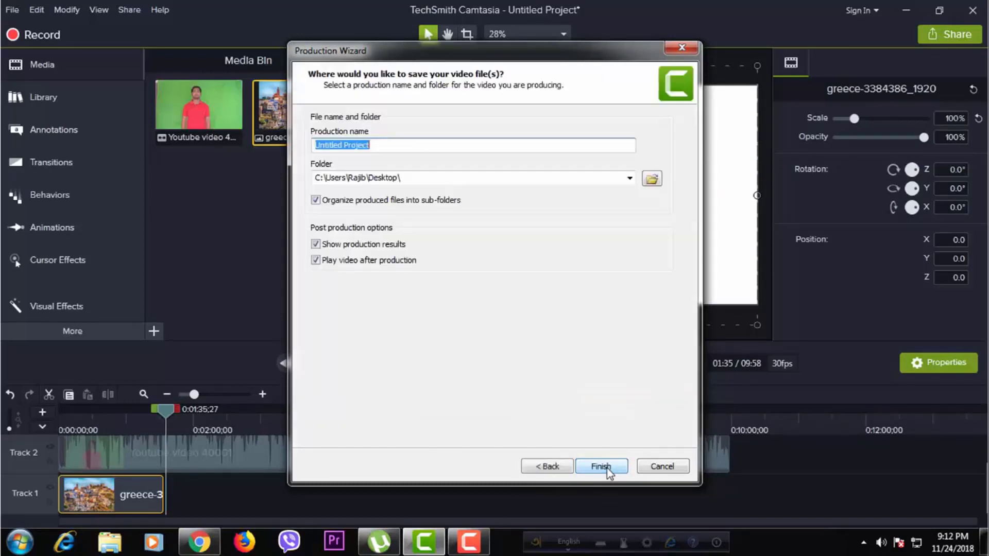